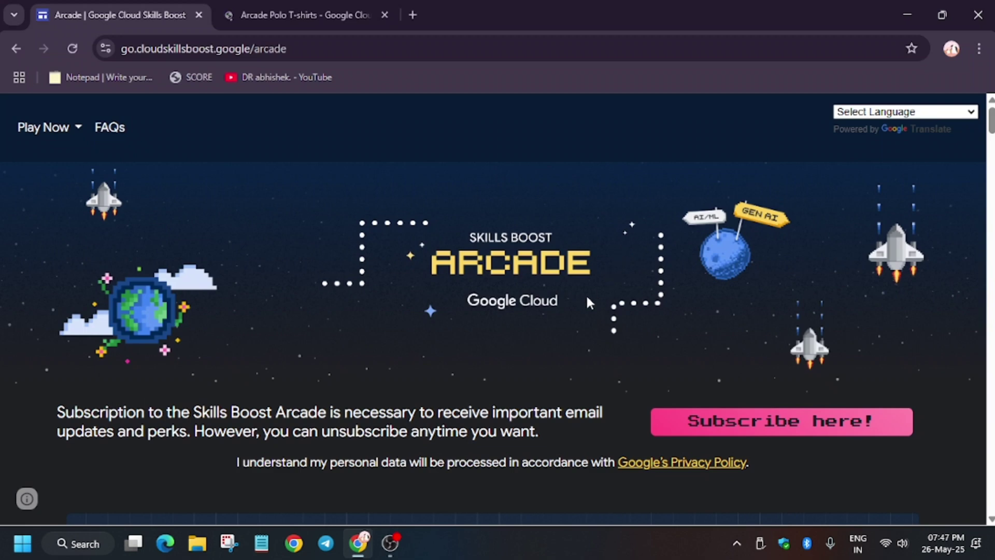
scroll(587, 303, "down", 3)
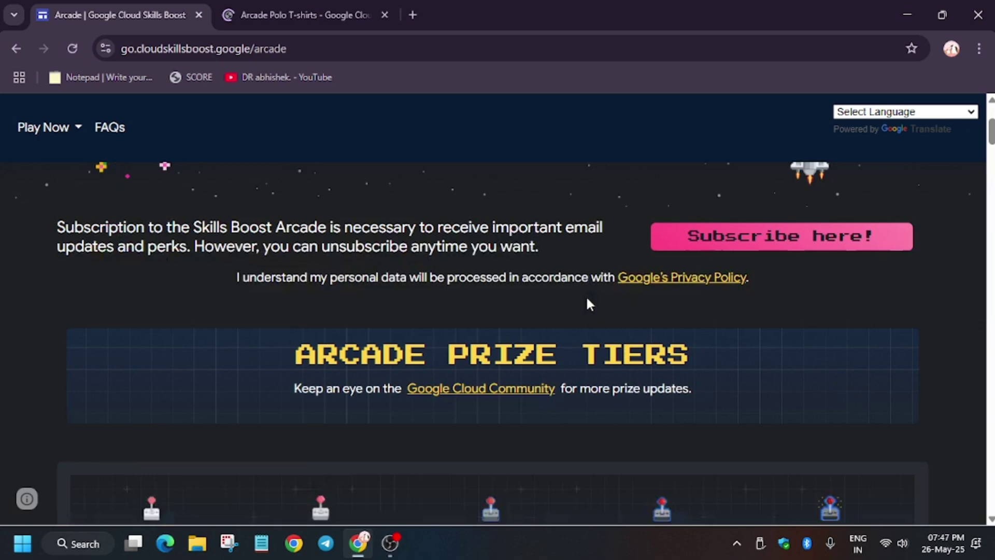
scroll(586, 303, "down", 2)
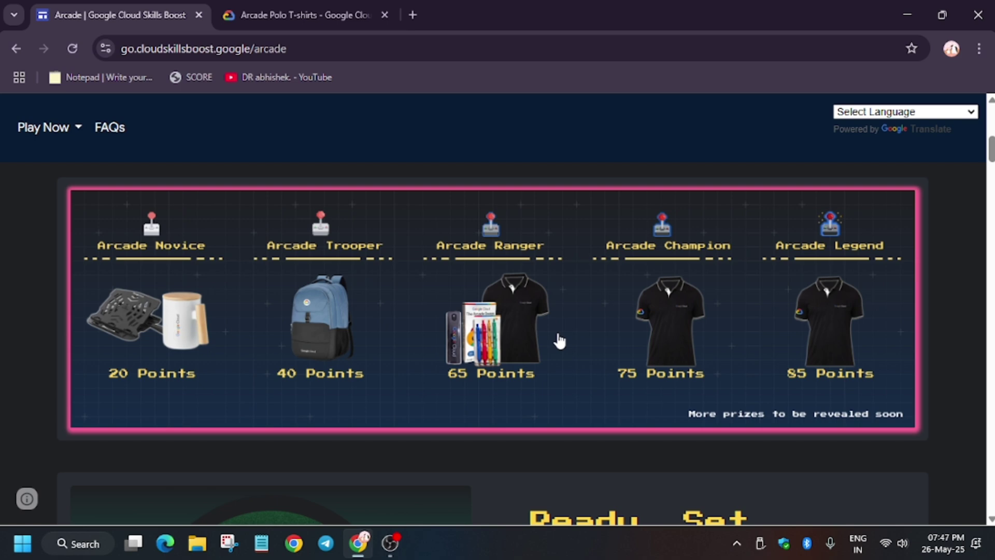
Switch to the Arcade Polo T-shirts post to read its announcement and 63 replies.
left_click(325, 10)
mouse_move(261, 122)
scroll(93, 393, "down", 4)
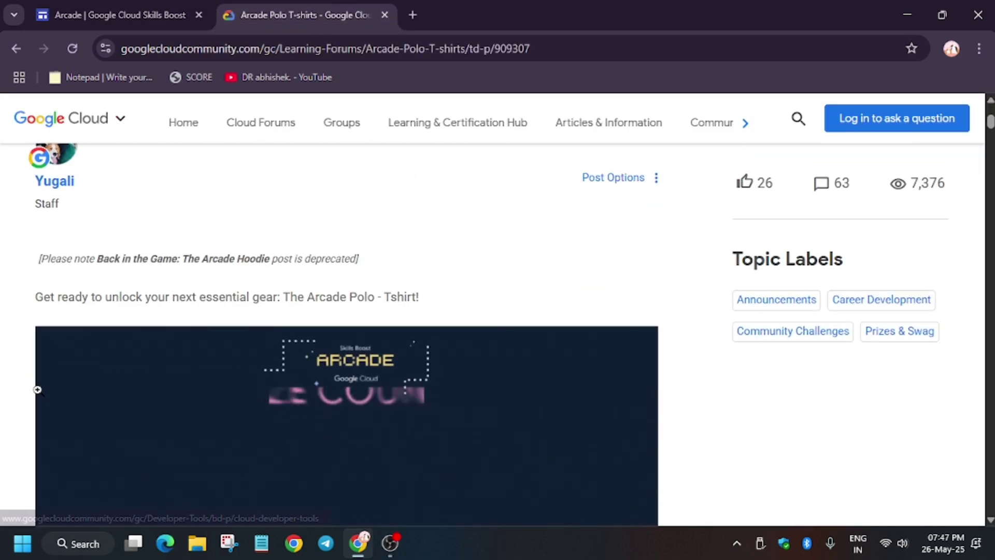
scroll(233, 374, "down", 1)
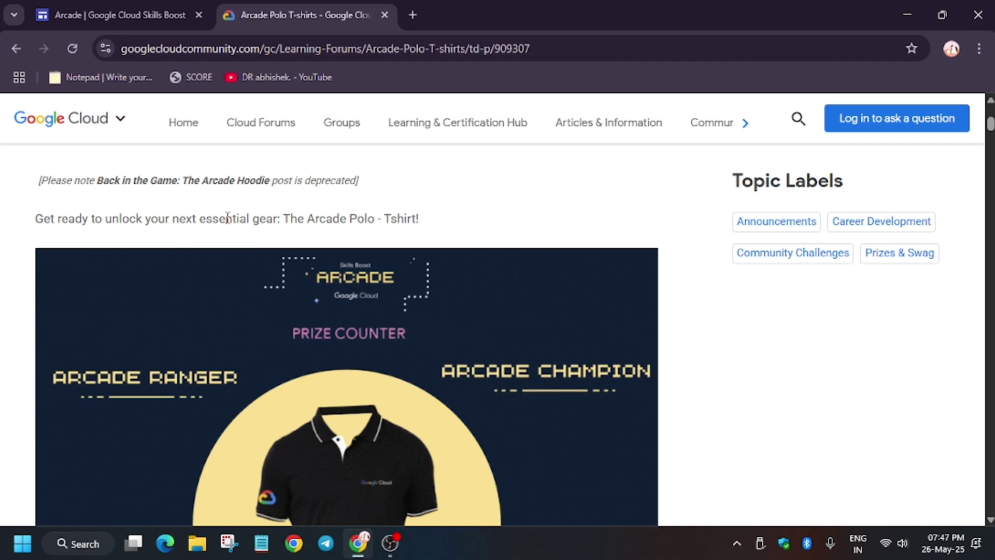
scroll(227, 218, "down", 2)
scroll(226, 216, "down", 1)
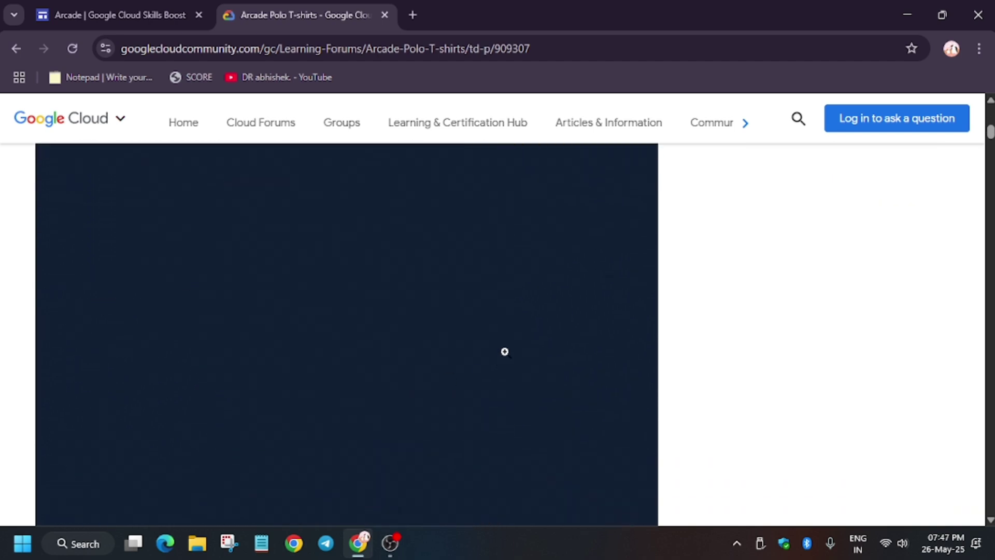
scroll(382, 428, "down", 4)
scroll(382, 428, "down", 2)
scroll(382, 428, "down", 1)
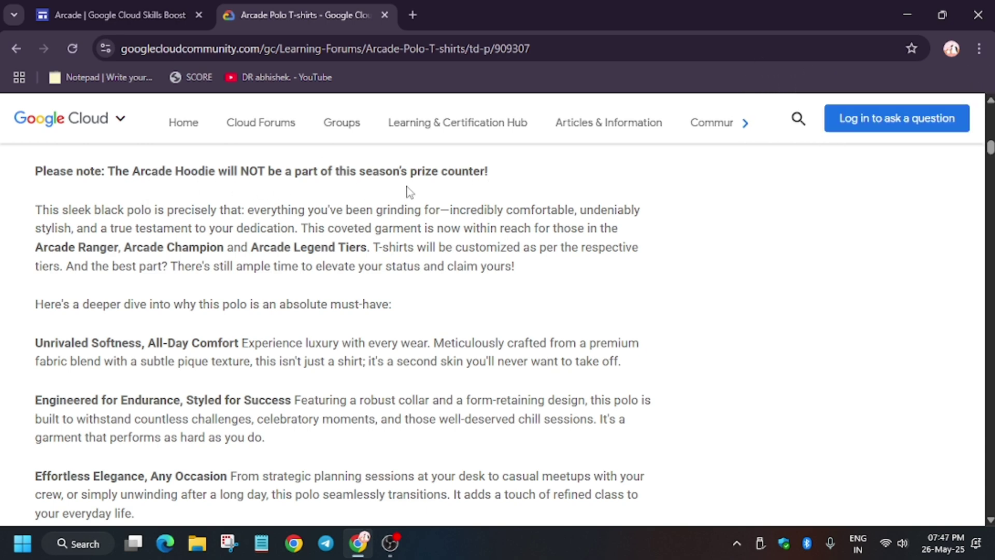
scroll(261, 325, "down", 5)
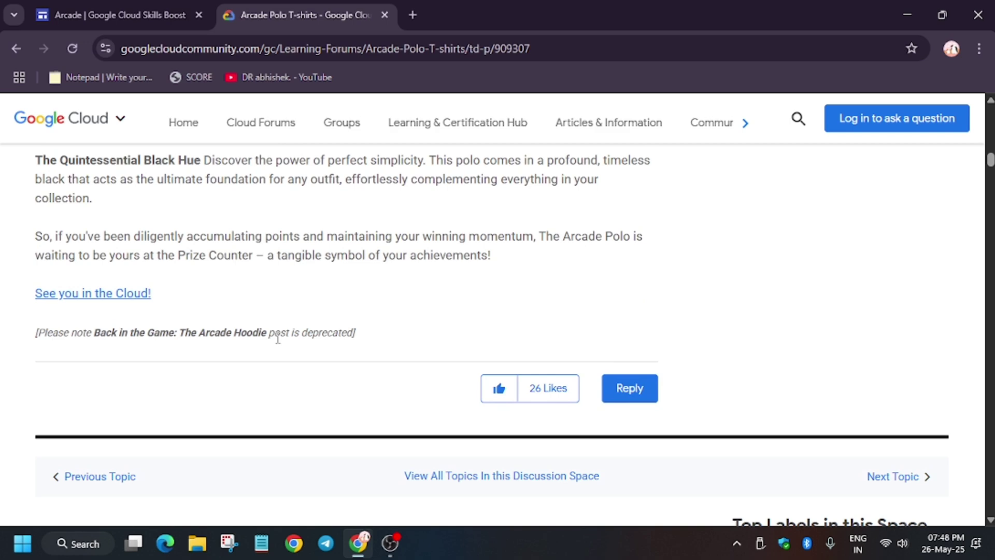
scroll(278, 340, "down", 1)
scroll(278, 342, "down", 5)
scroll(278, 342, "up", 3)
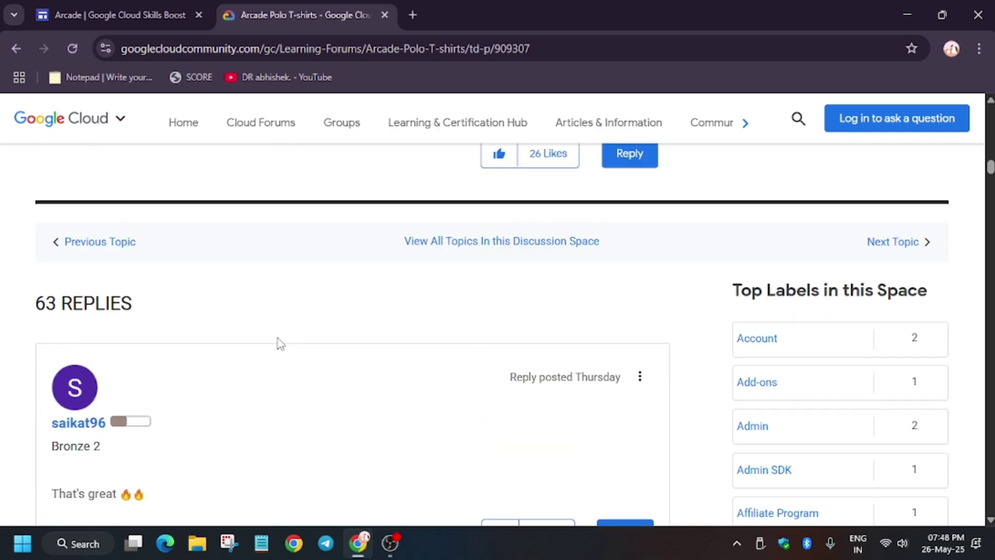
scroll(327, 331, "up", 3)
scroll(311, 327, "up", 6)
scroll(287, 319, "up", 5)
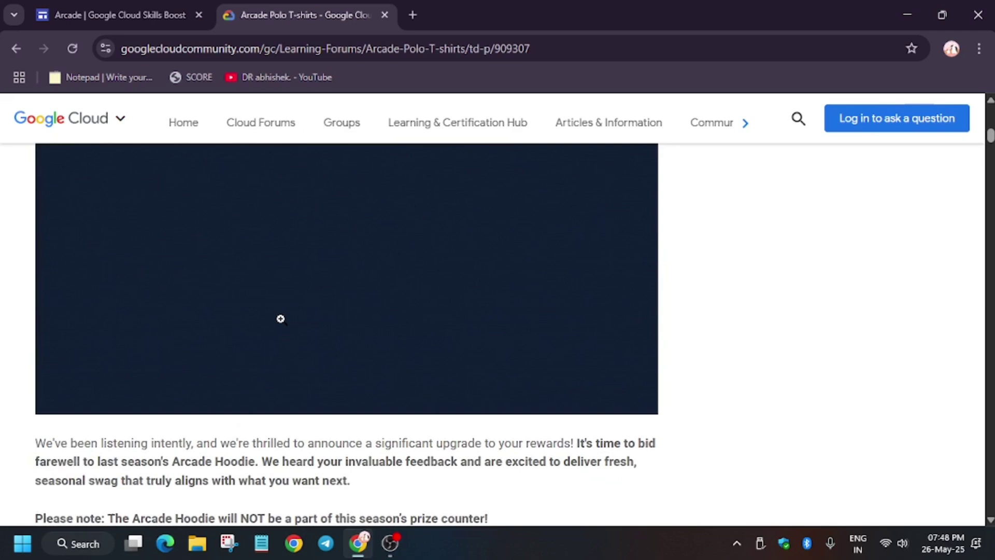
scroll(280, 317, "up", 4)
scroll(281, 318, "up", 2)
scroll(282, 319, "down", 3)
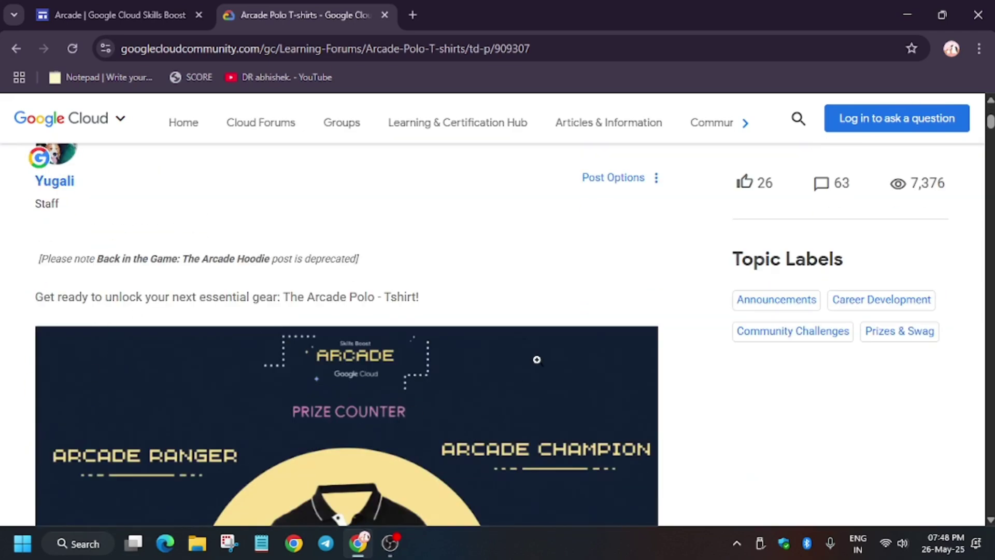
scroll(467, 368, "down", 2)
scroll(467, 367, "down", 3)
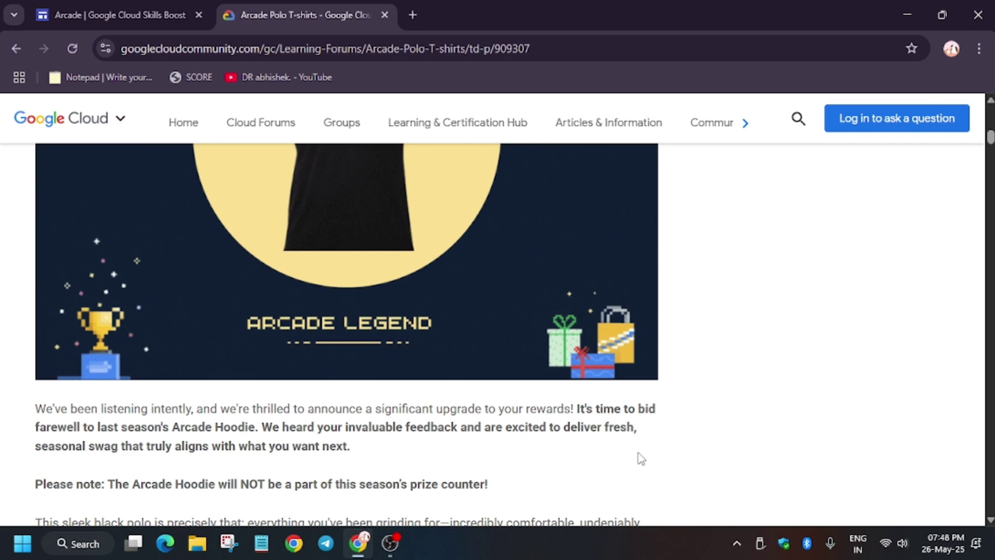
Return to the Arcade Skills Boost tab to compare the prize tiers again.
left_click(147, 9)
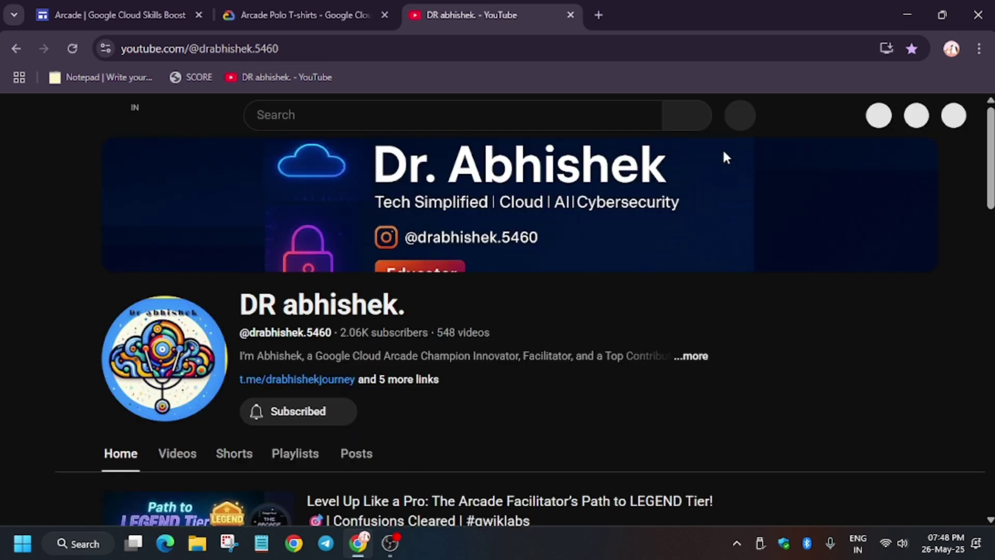
scroll(485, 307, "down", 2)
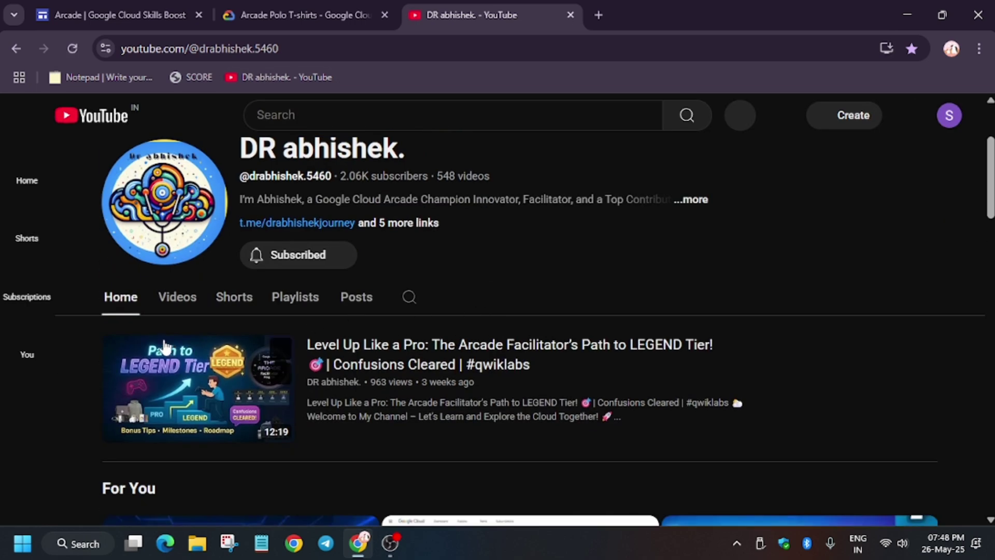
Open the DR abhishek channel's Videos tab to list its latest Arcade and challenge lab uploads.
left_click(168, 310)
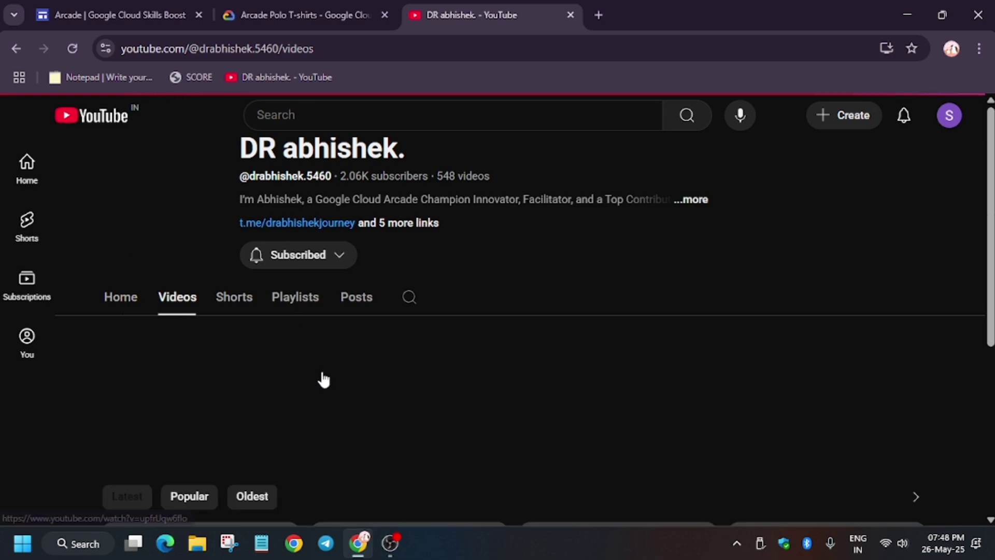
scroll(452, 328, "down", 3)
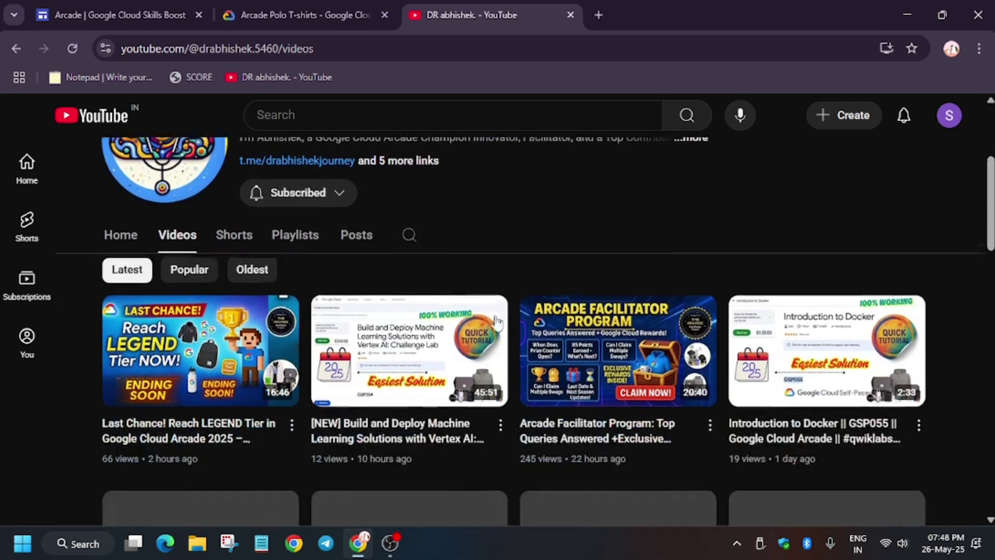
scroll(699, 296, "down", 1)
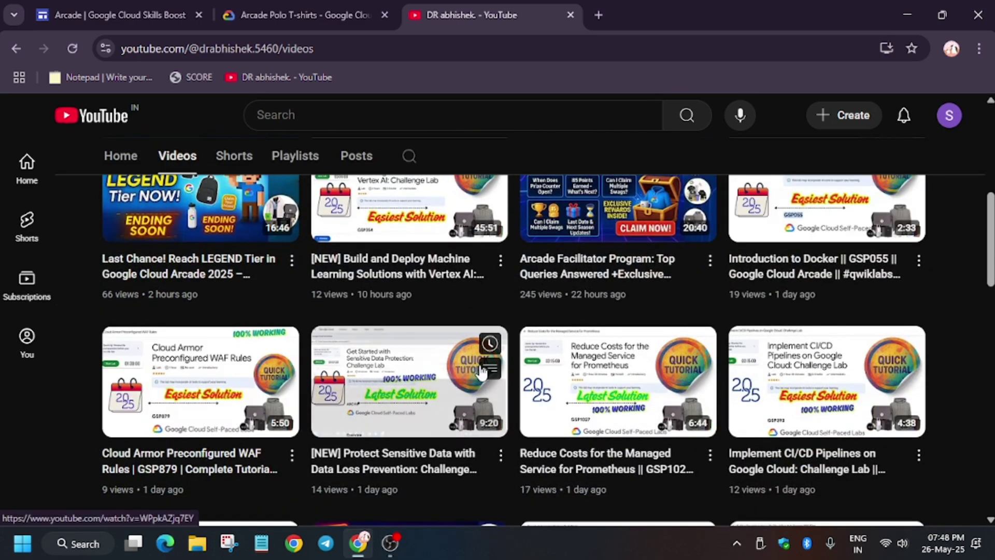
scroll(478, 370, "up", 4)
scroll(480, 372, "down", 4)
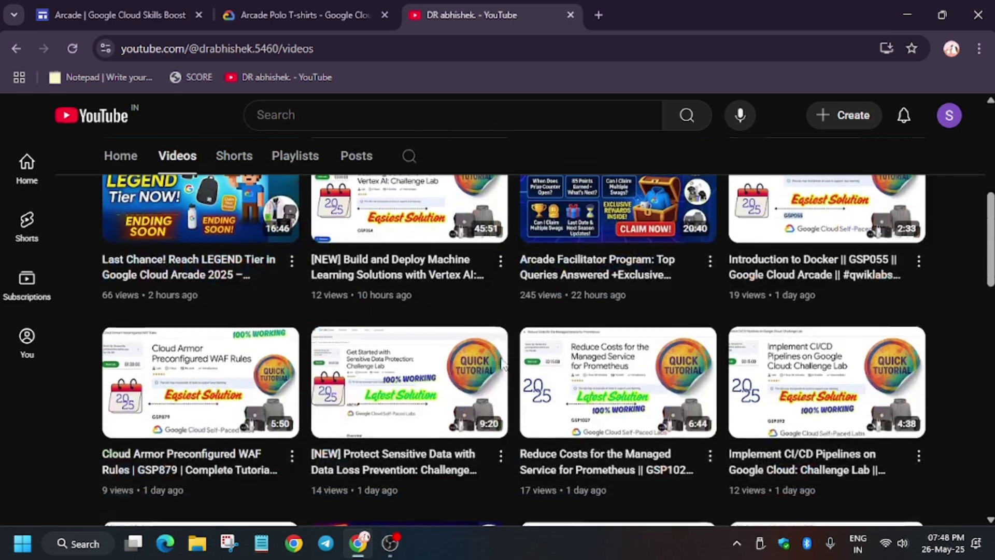